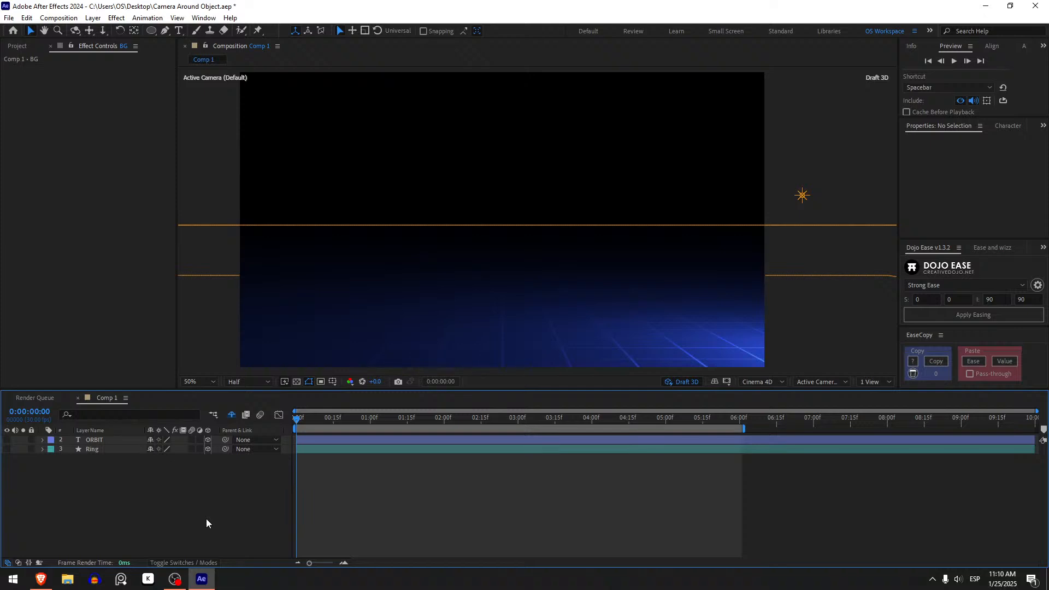
Save the project with the current composition
click(206, 519)
key(s)
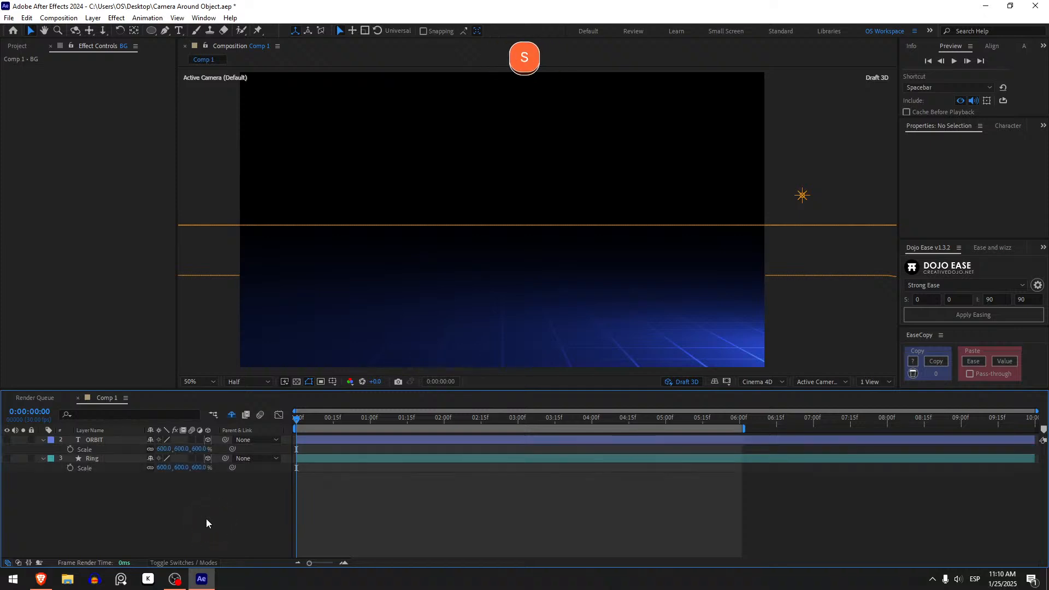
key(s)
key(ctrl+s)
click(205, 519)
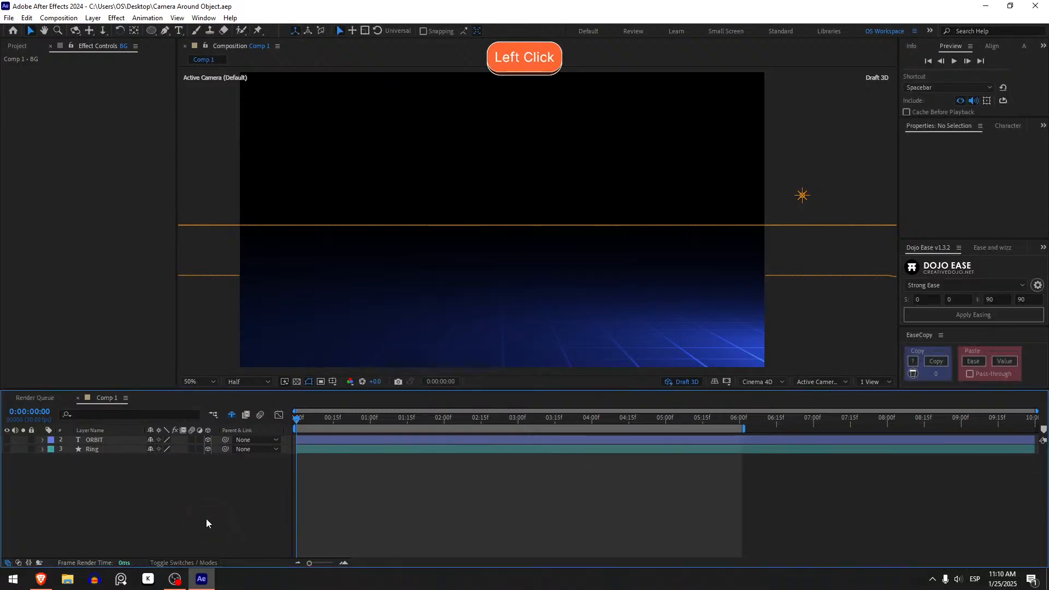
Create a one-node camera named Camera 1 with the Custom preset and a 19.69 mm focal length
key(ctrl+shift)
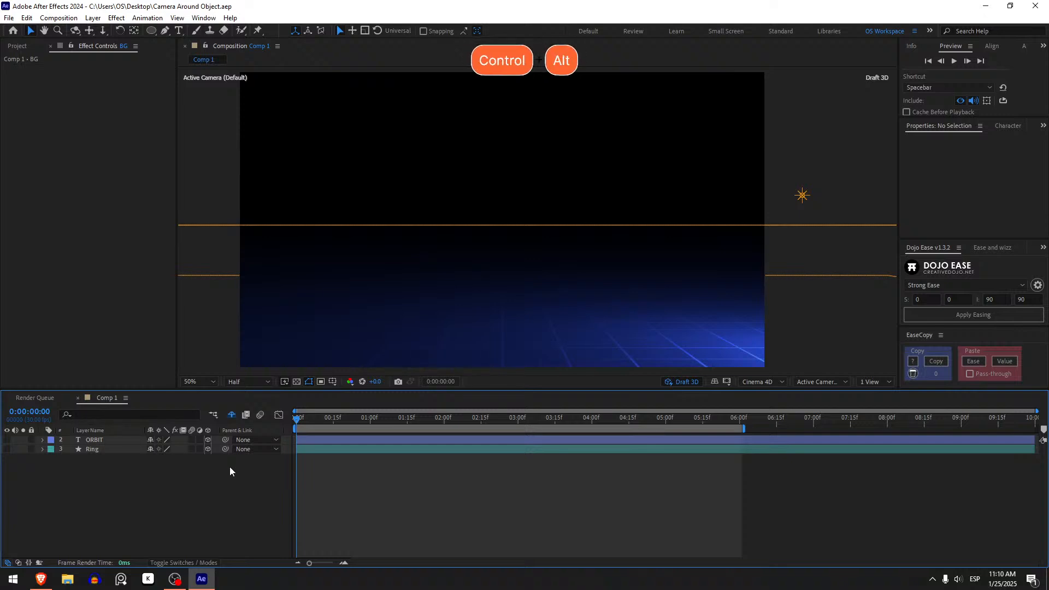
key(ctrl+alt+shift)
key(ctrl+alt+shift+c)
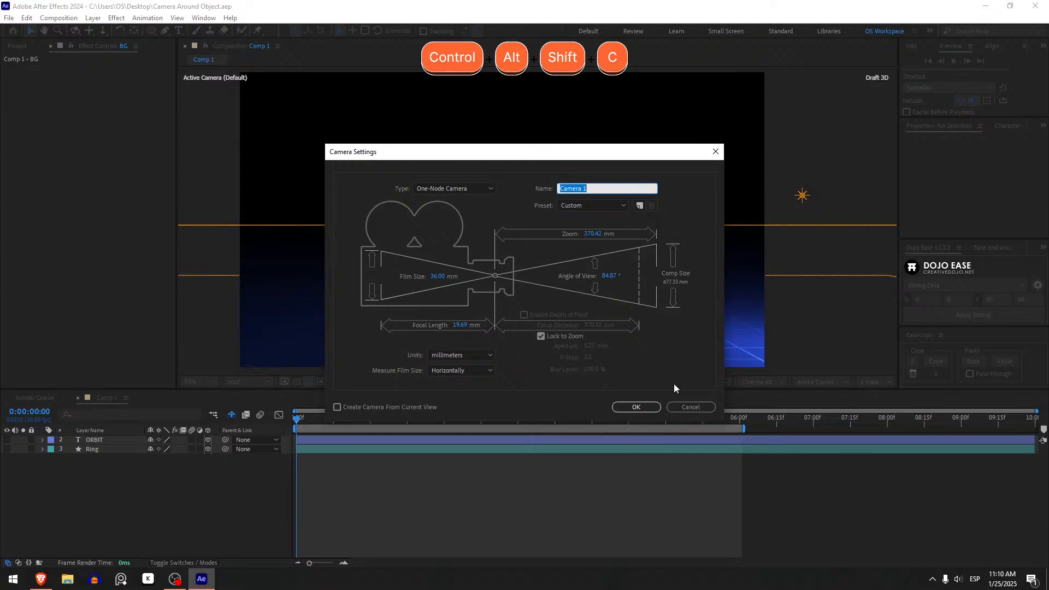
click(649, 409)
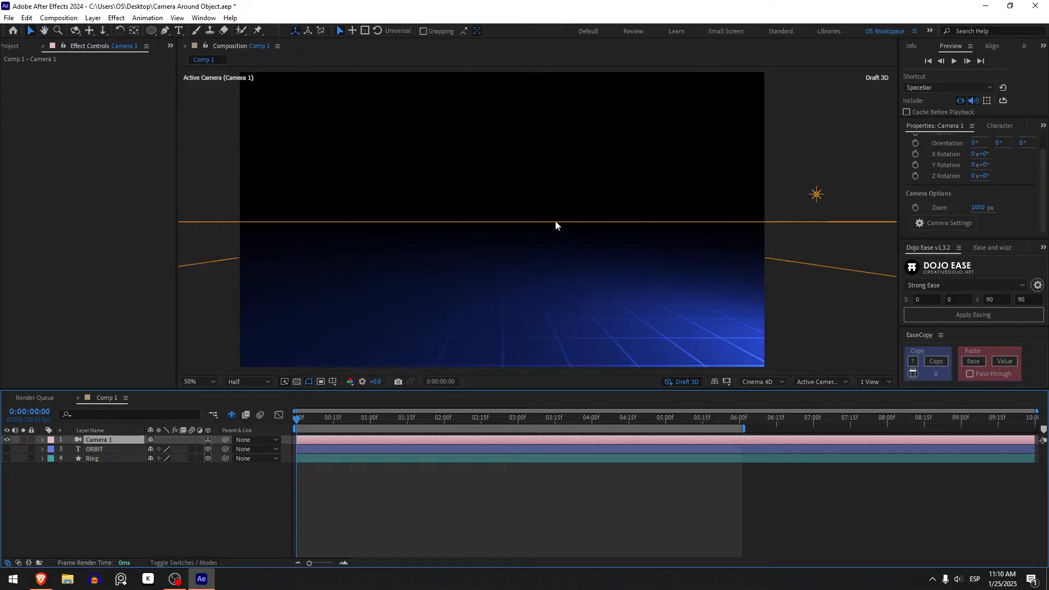
Orbit Camera 1 around the grid floor and turn on the visibility of the ORBIT and Ring layers
key(alt)
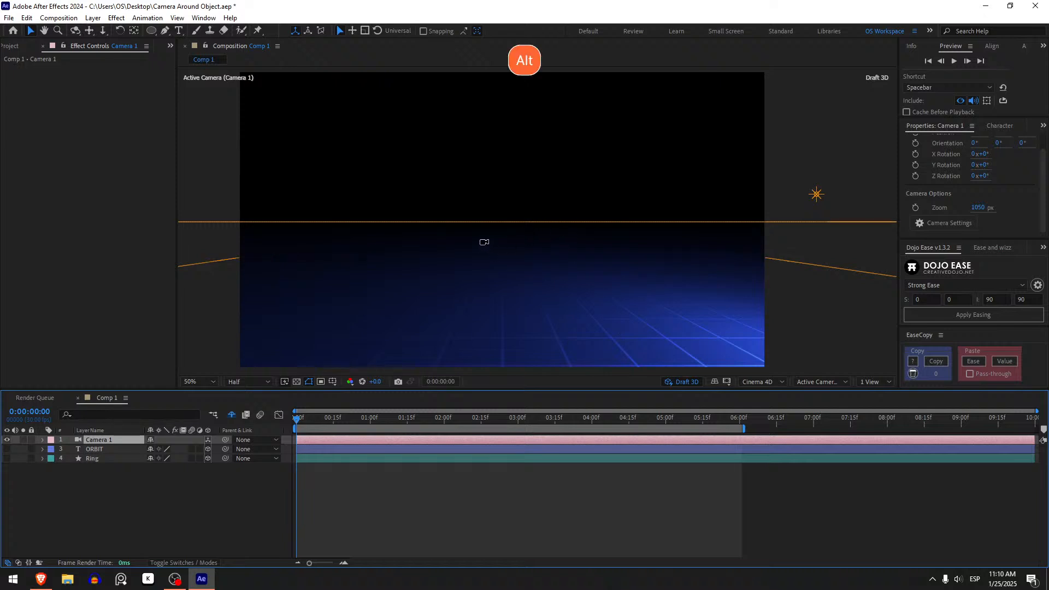
mouse_move(495, 244)
mouse_down()
mouse_move(510, 218)
mouse_move(491, 251)
mouse_move(521, 228)
mouse_up()
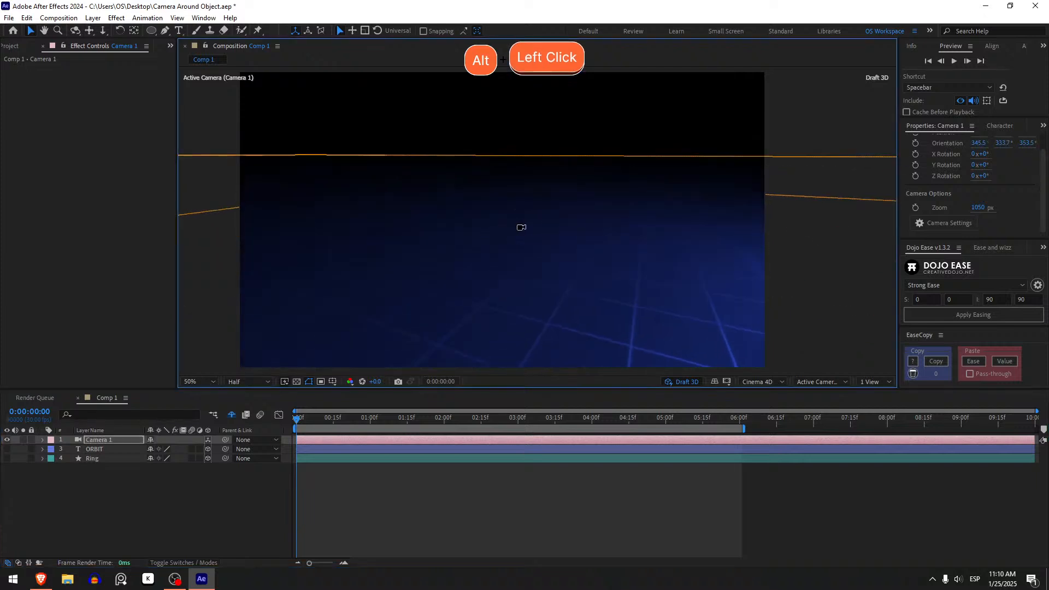
drag(427, 252, 508, 255)
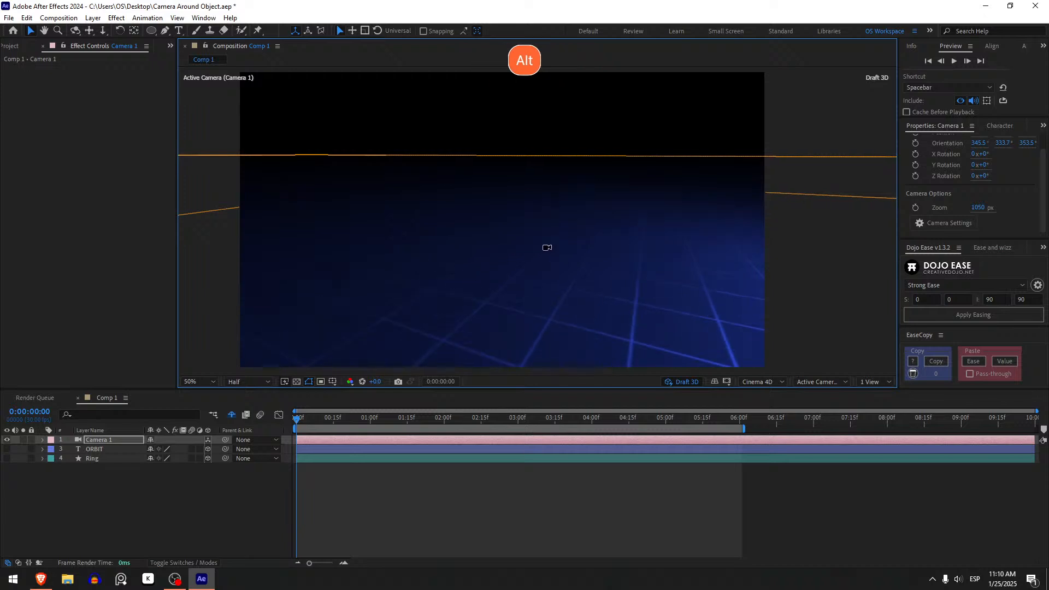
drag(566, 241, 6, 460)
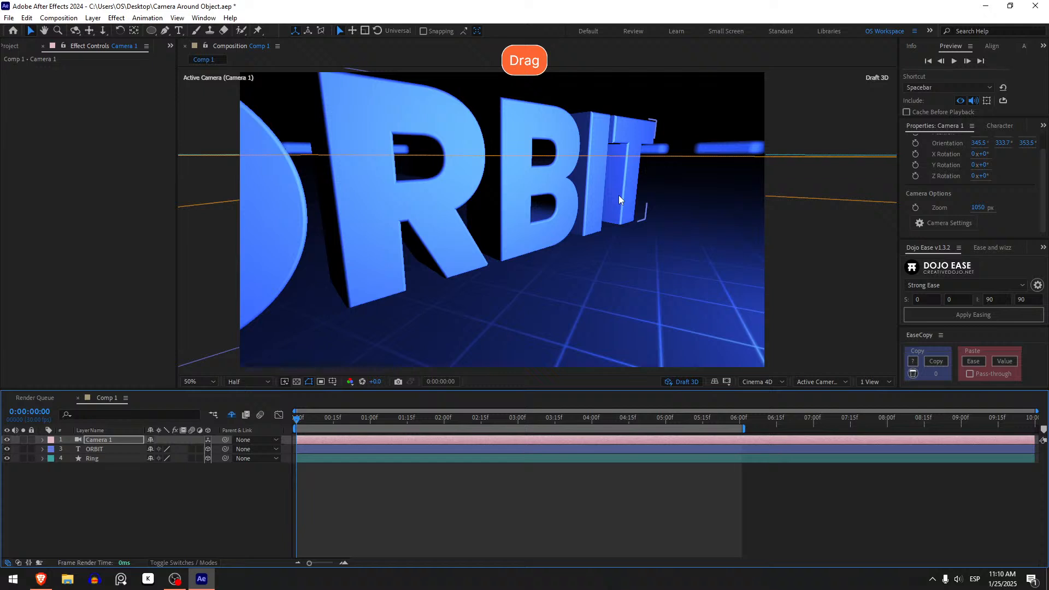
Orbit, pan and dolly Camera 1 to a raised view that frames the whole ORBIT text with the ring behind it
drag(536, 237, 522, 264)
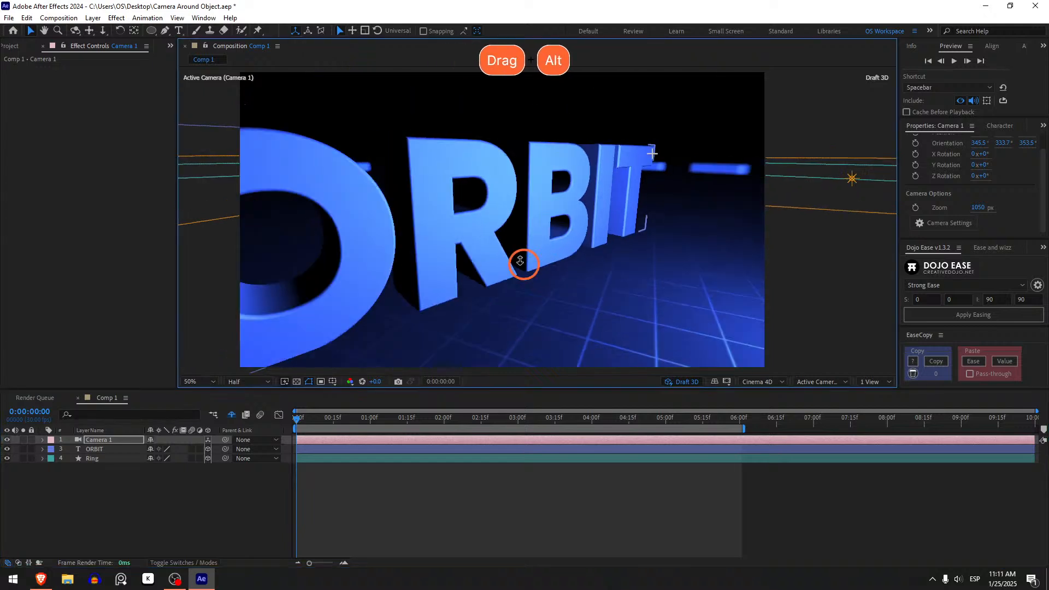
drag(538, 197, 429, 249)
drag(506, 168, 138, 352)
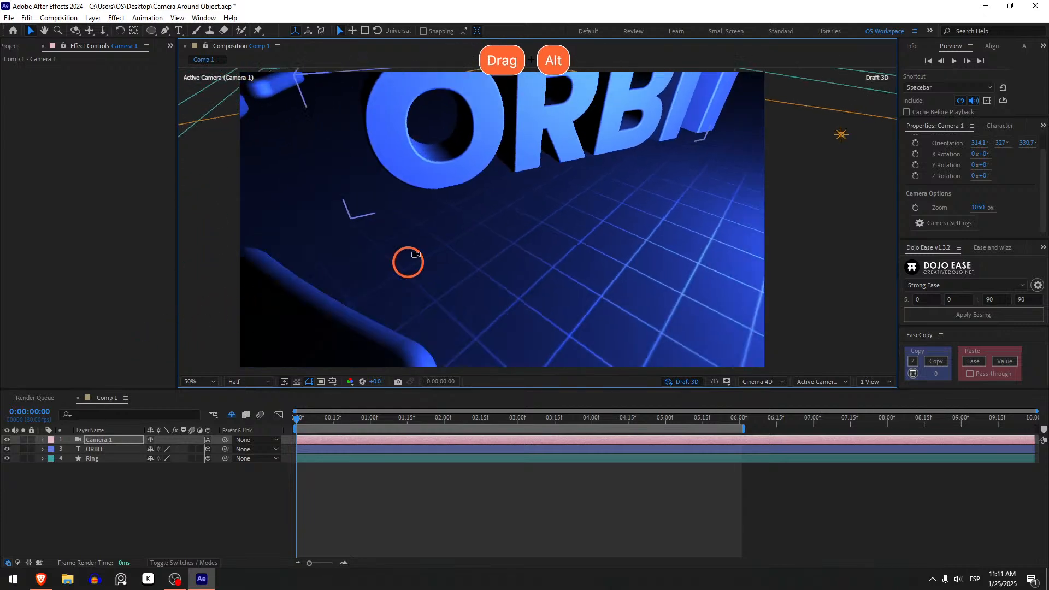
drag(506, 227, 529, 234)
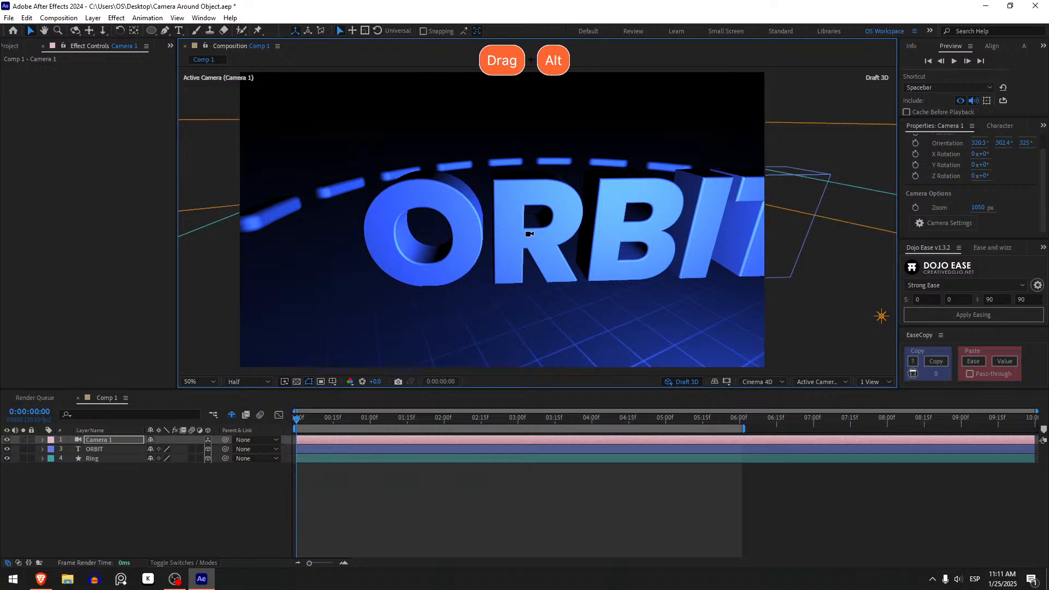
drag(528, 238, 460, 208)
Fine-tune Camera 1 so the ORBIT text sits centred in the frame, using the title/action safe guides as a reference
key(apostrophe)
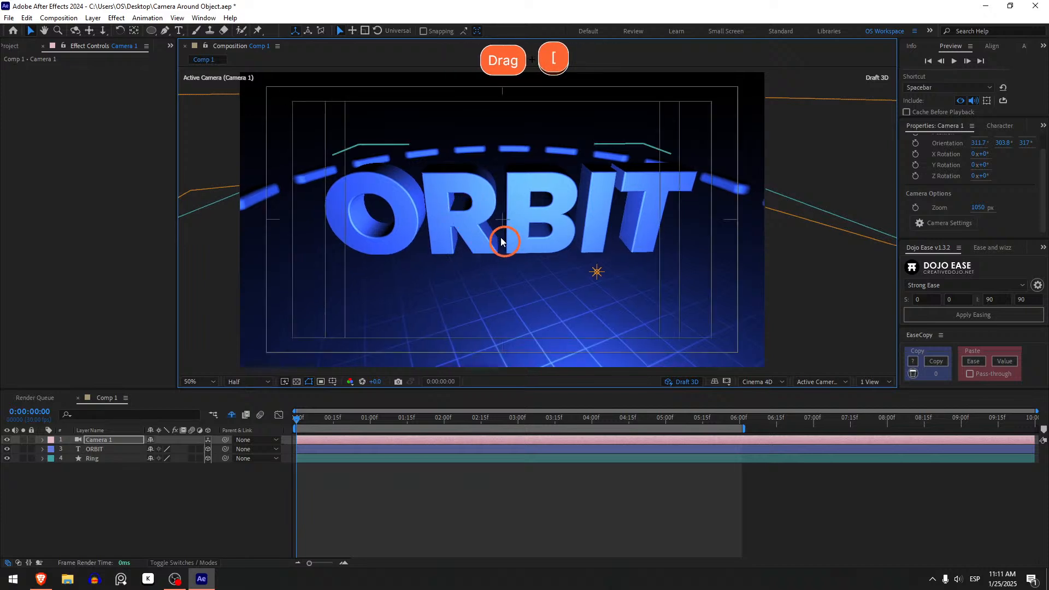
drag(526, 203, 519, 205)
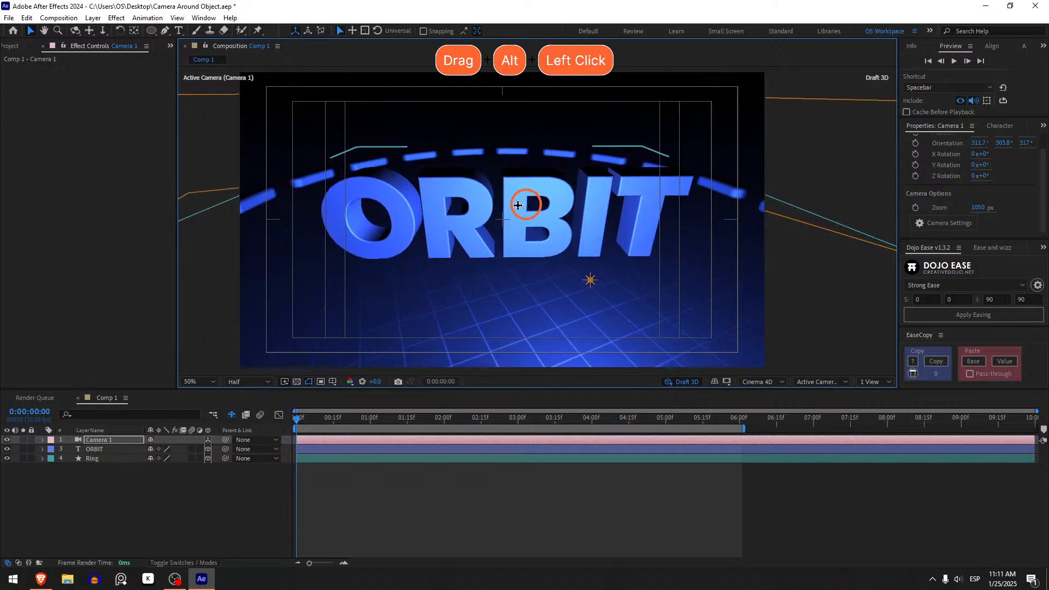
drag(518, 206, 516, 206)
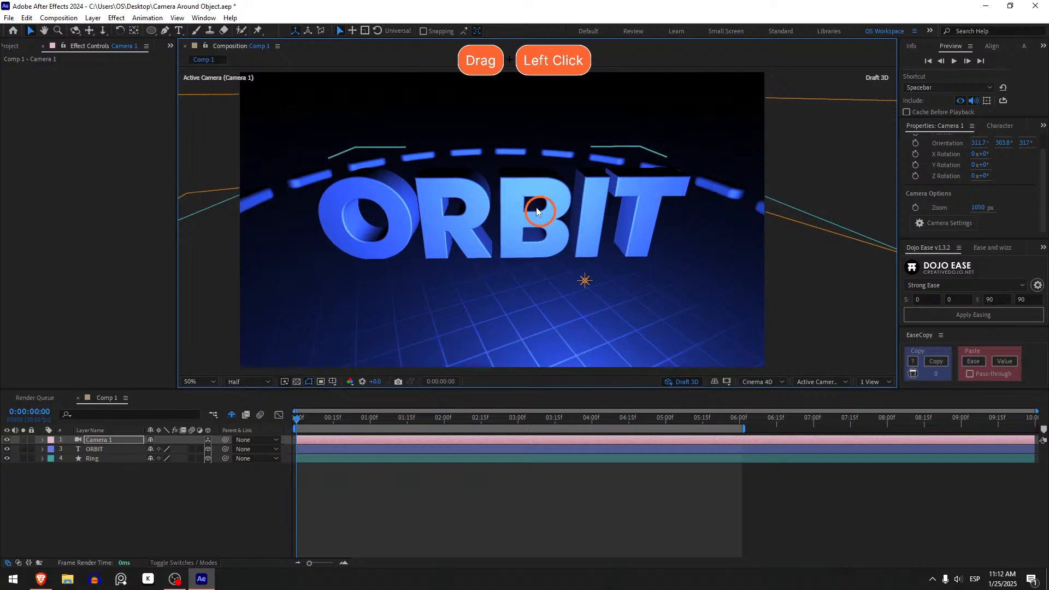
click(393, 501)
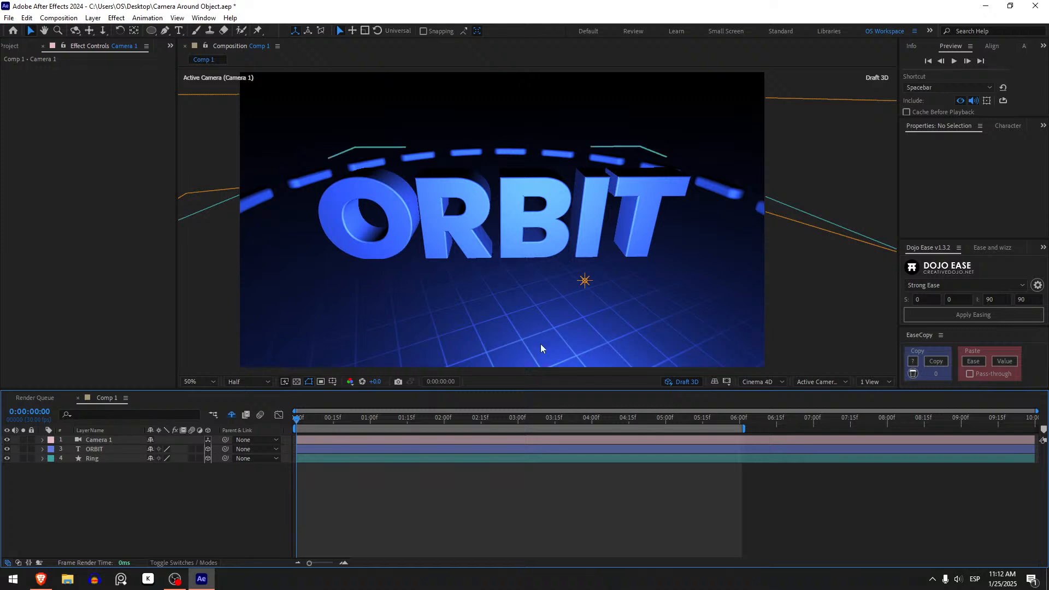
Add a null object directly above the ORBIT layer and make it a 3D layer
click(90, 449)
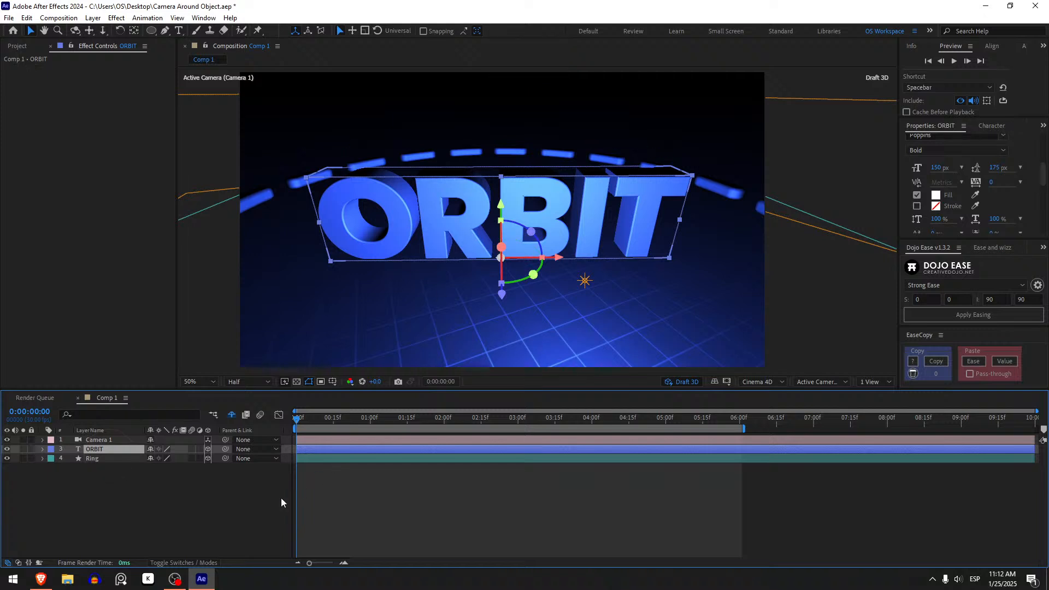
click(229, 496)
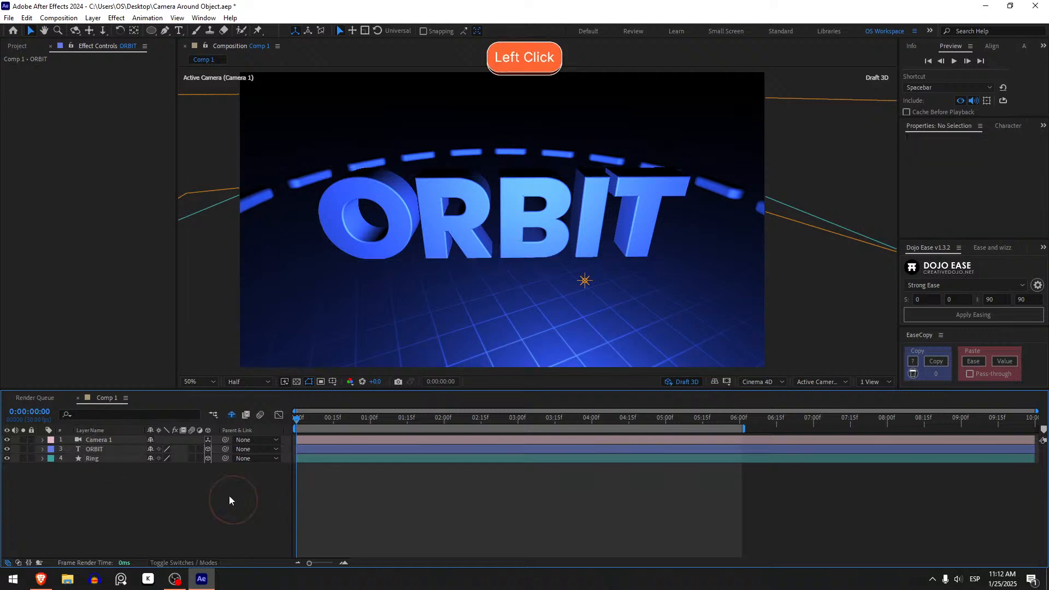
click(111, 451)
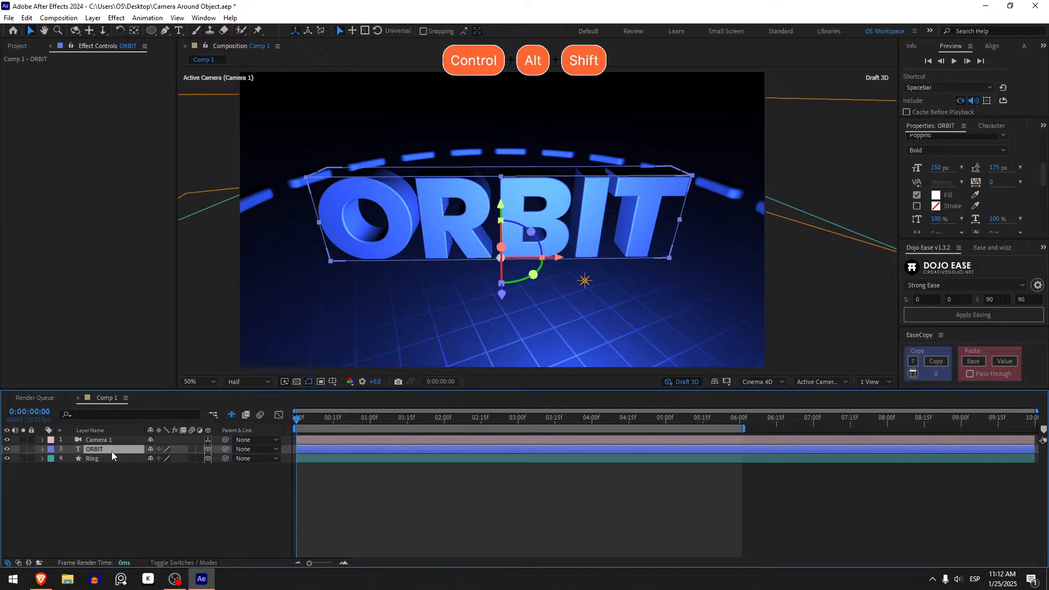
key(ctrl+alt+shift+y)
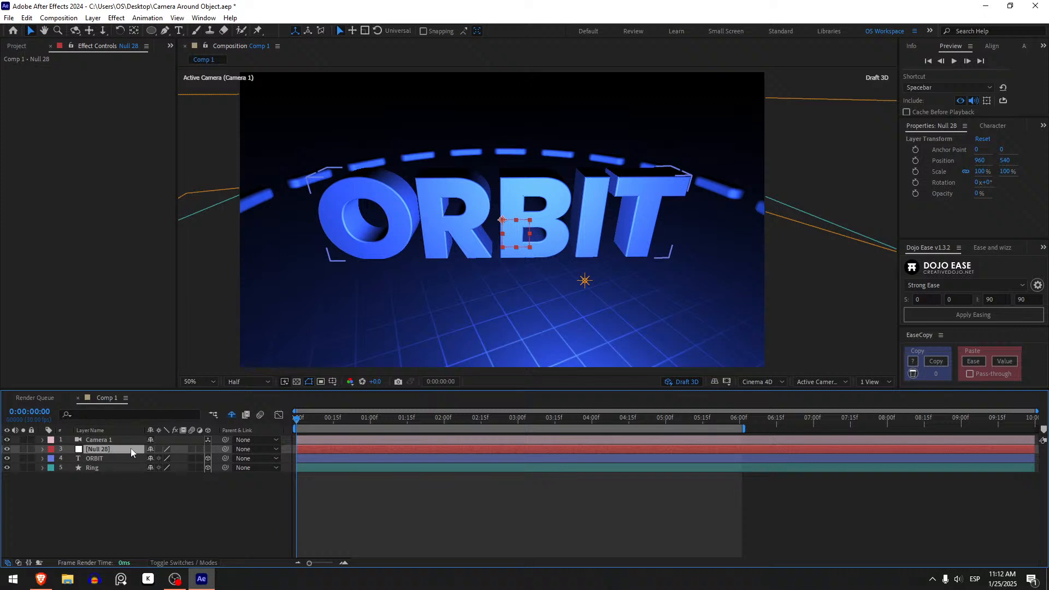
click(208, 449)
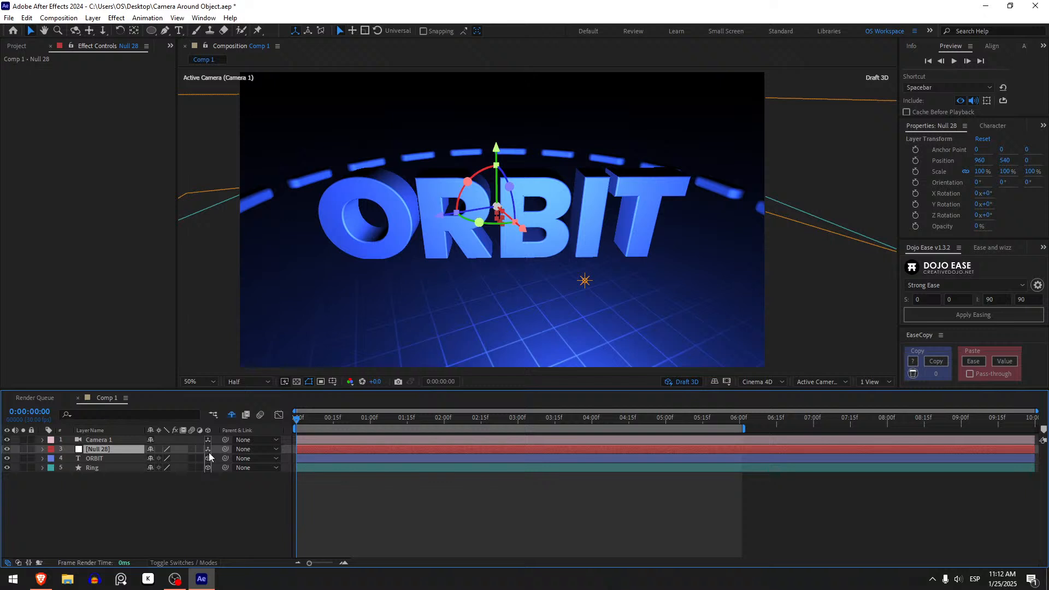
Try parenting the null to the ORBIT layer, once snapped to the text's position and once without snapping, undoing each attempt
click(118, 458)
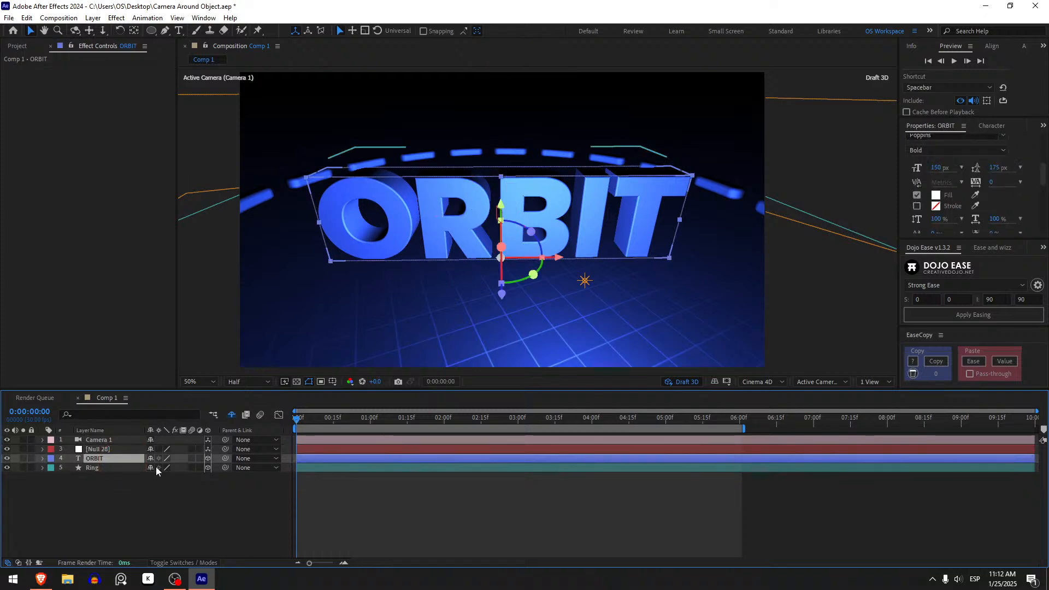
click(132, 448)
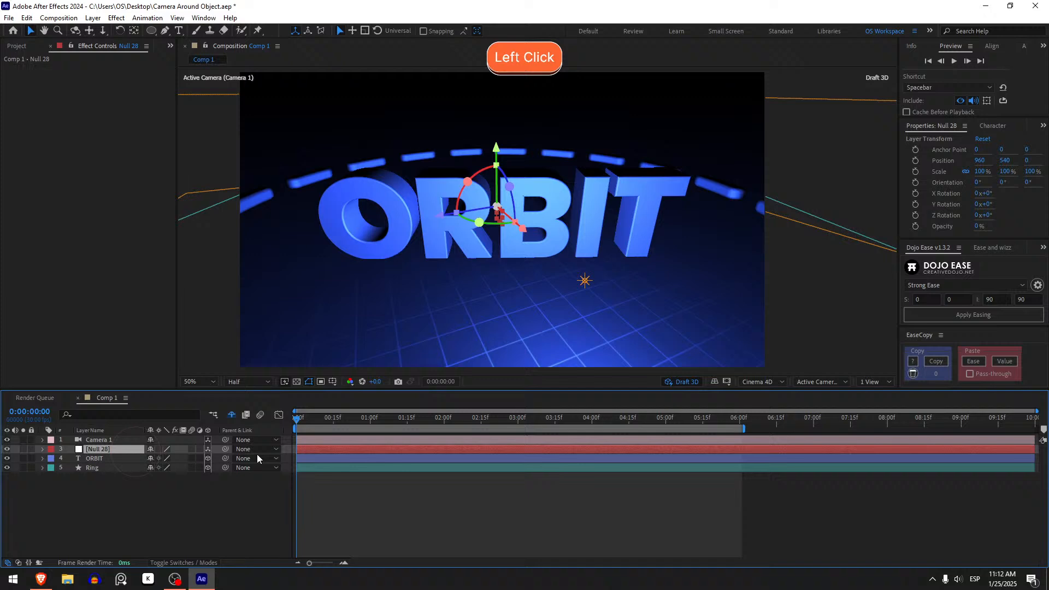
shift+click(224, 450)
drag(224, 450, 123, 458)
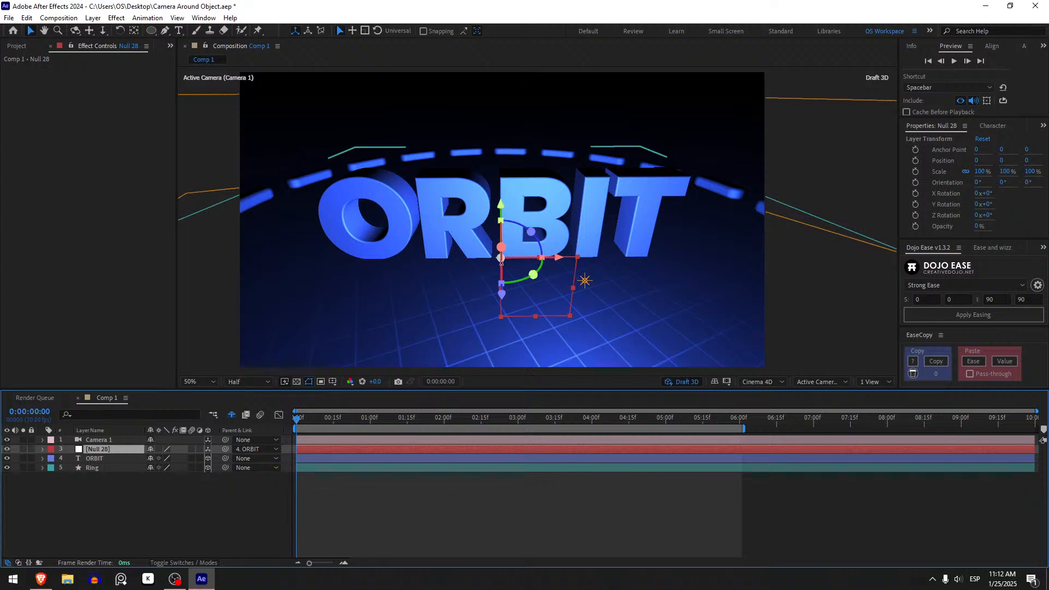
key(ctrl+z)
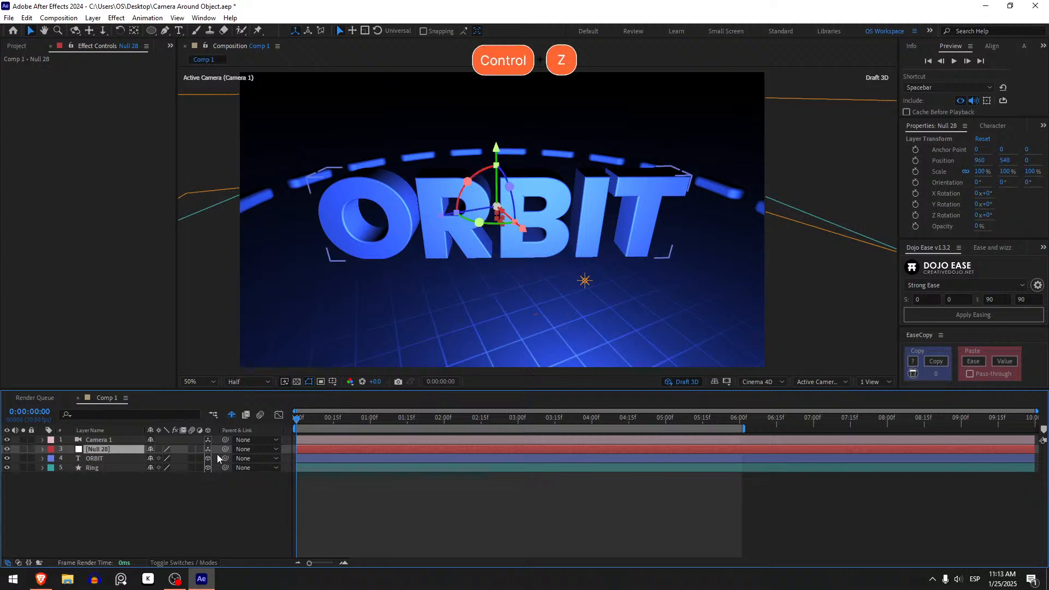
drag(226, 449, 127, 459)
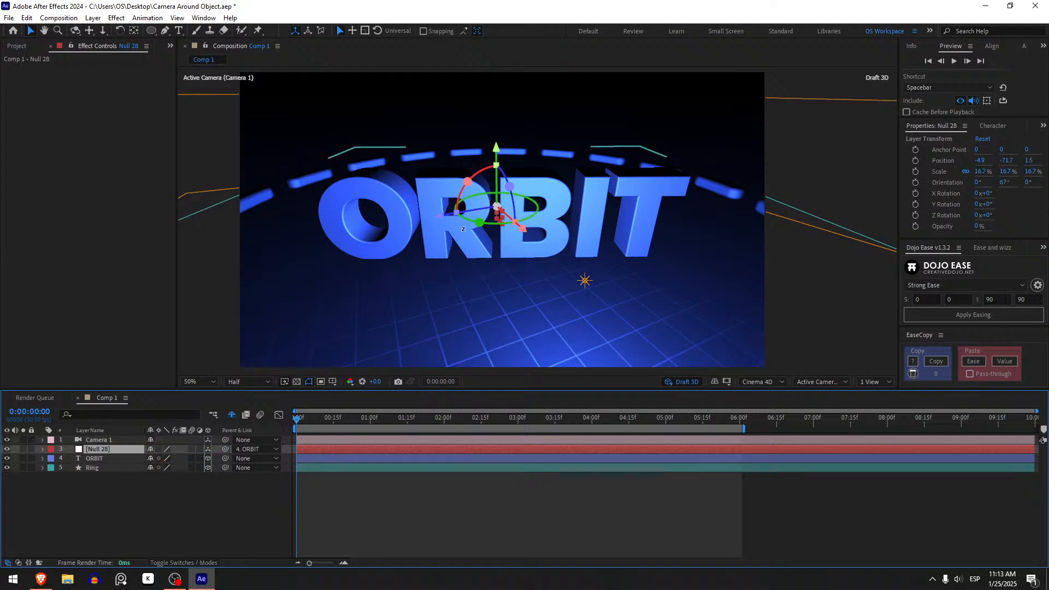
key(ctrl+z)
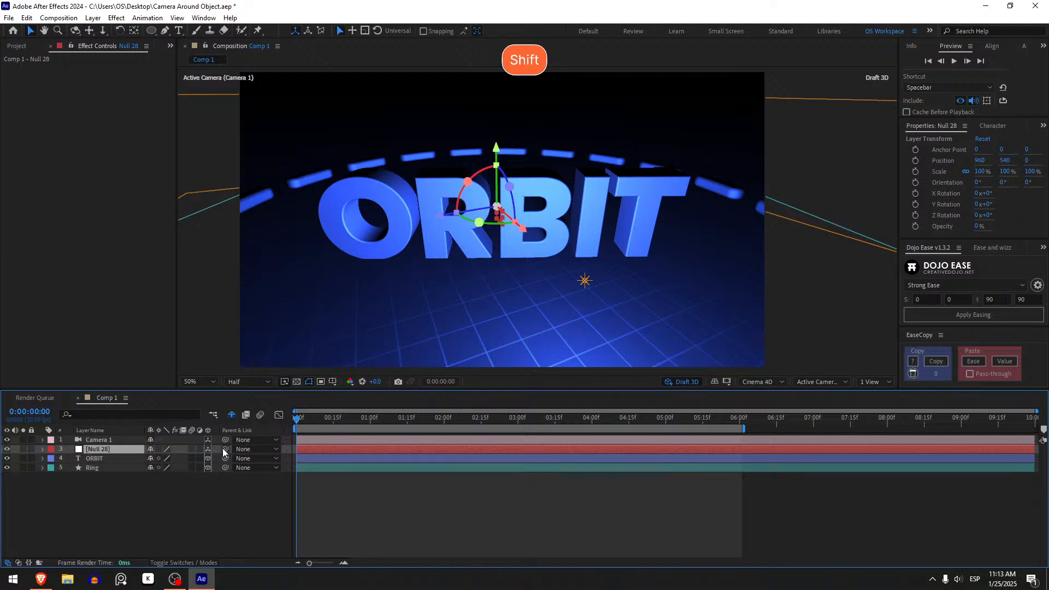
Parent the null to the ORBIT layer with its position snapped to the text, and parent Camera 1 to the null
drag(226, 449, 110, 460)
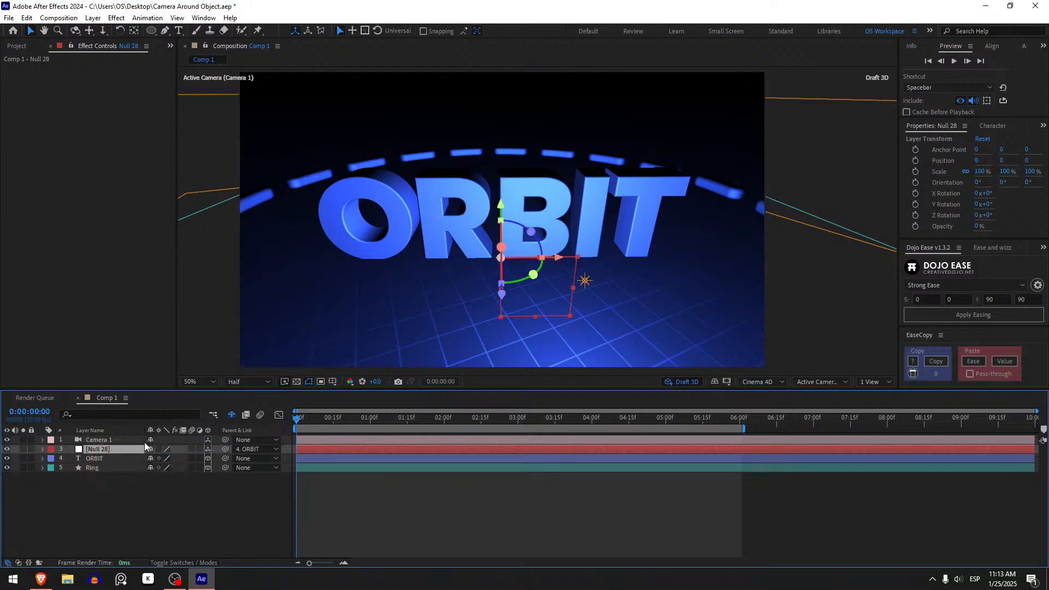
click(91, 440)
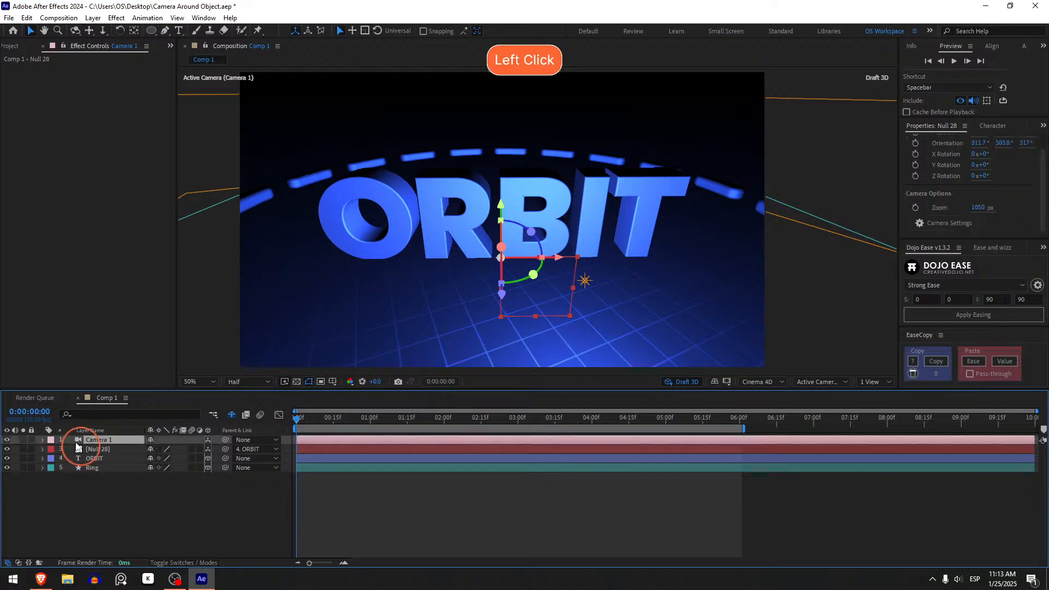
drag(225, 440, 131, 449)
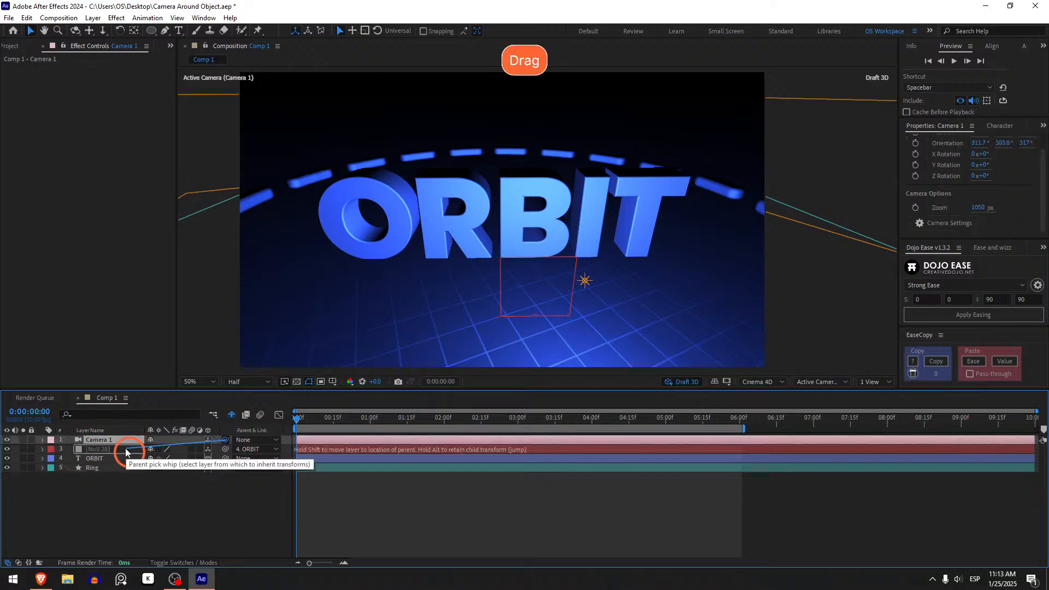
Rename the null layer as Camera Controller
click(118, 450)
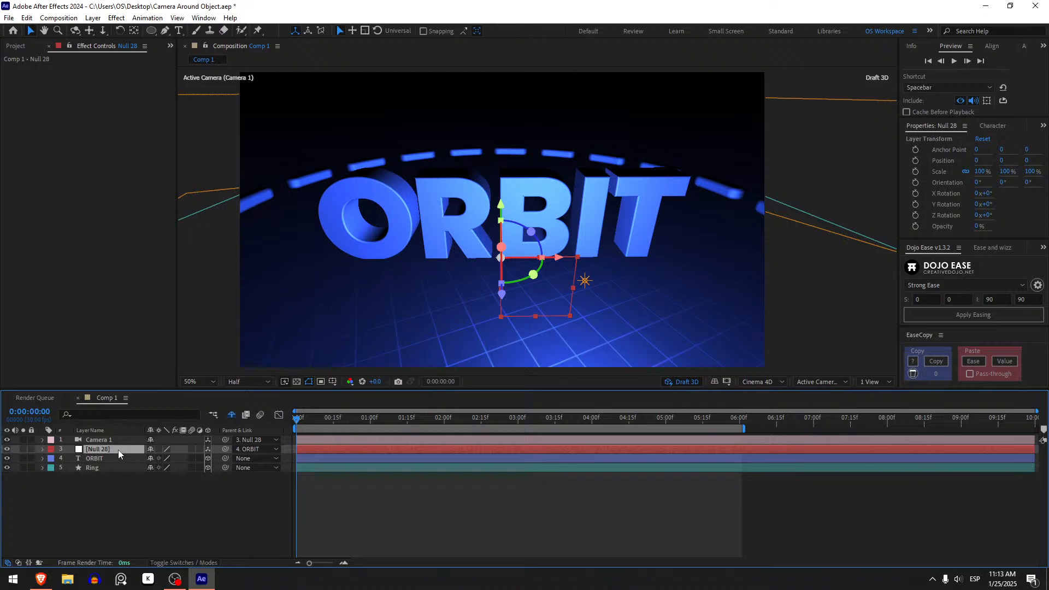
key(Return)
text(Camera )
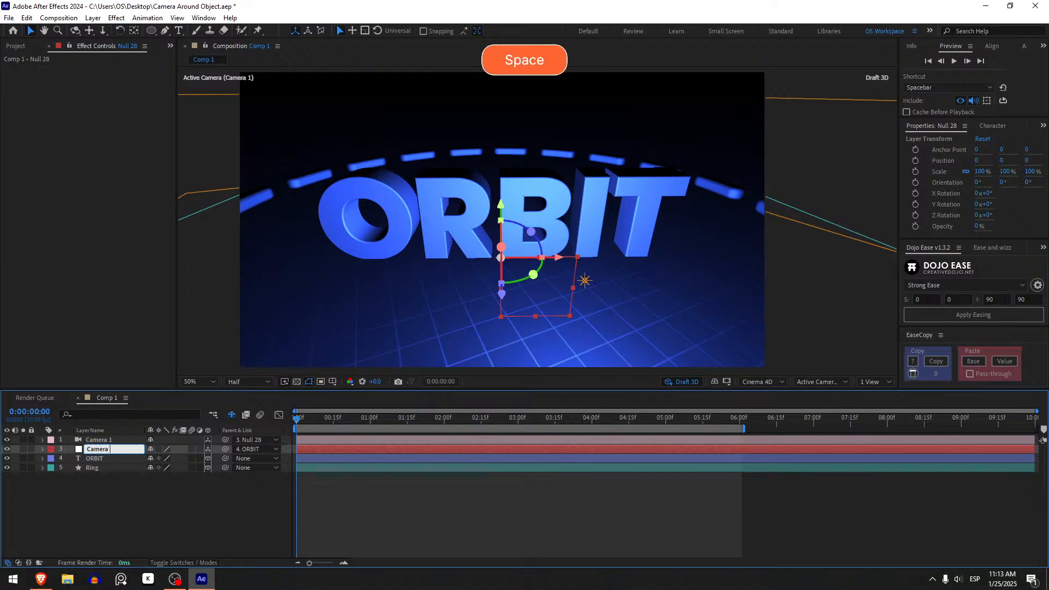
text(Controller)
key(Return)
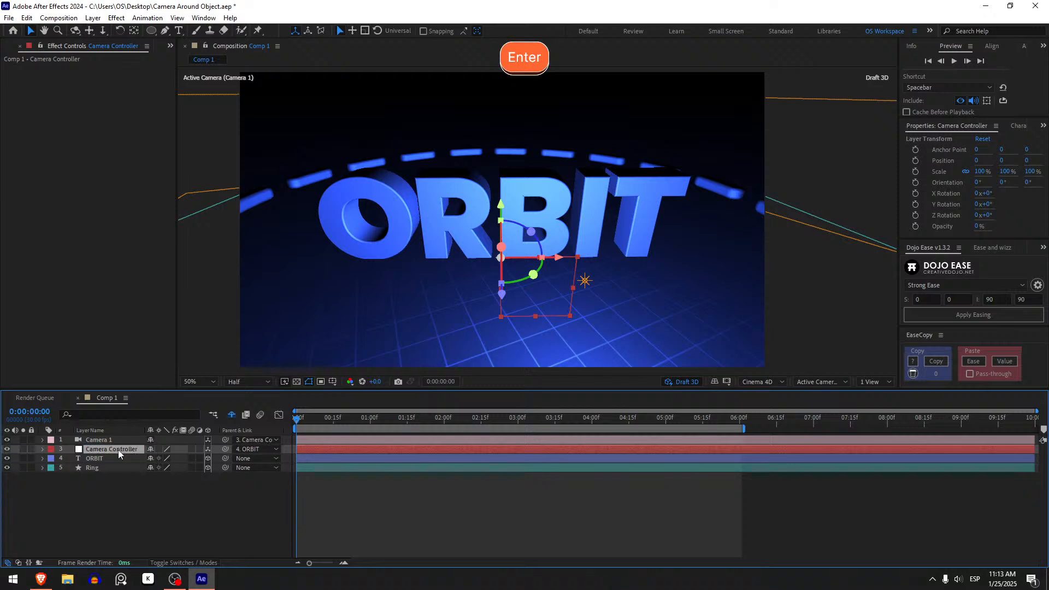
Reveal the Camera Controller's rotation properties, test its Y Rotation to about 337°, and undo the rotation
click(145, 476)
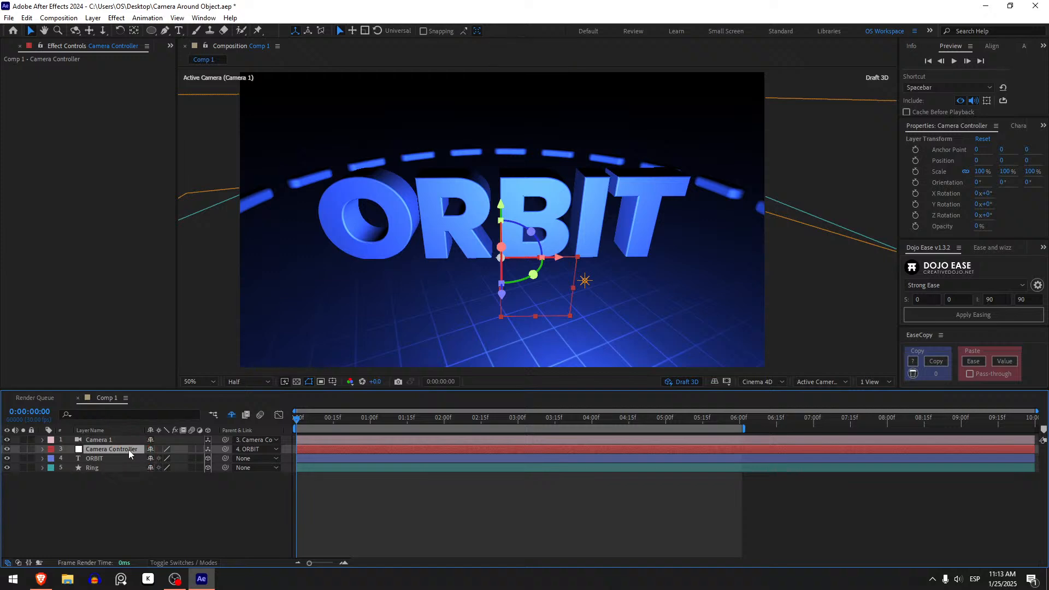
key(r)
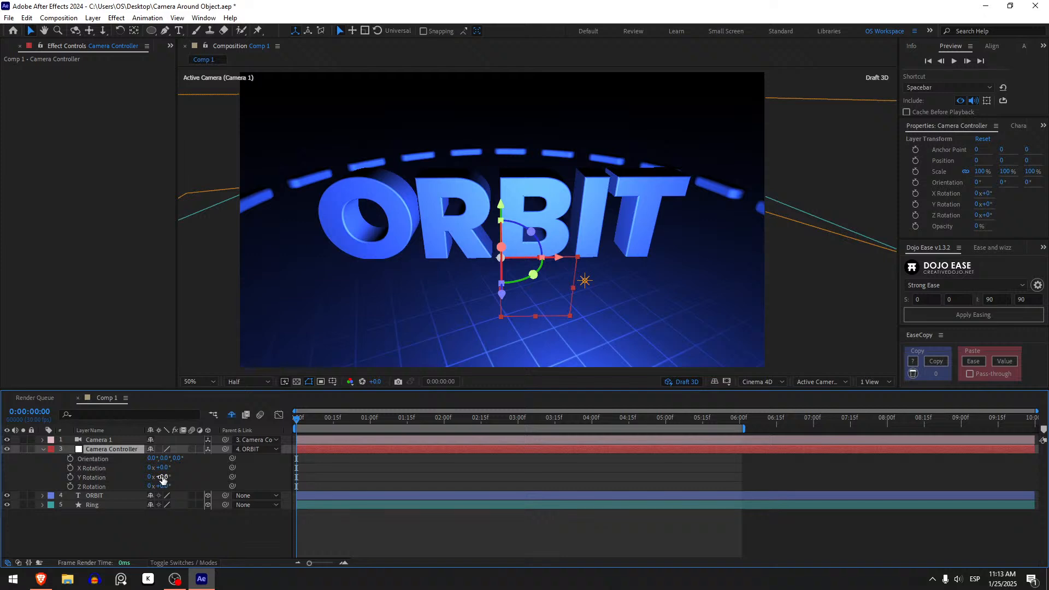
drag(162, 478, 318, 456)
key(ctrl+z)
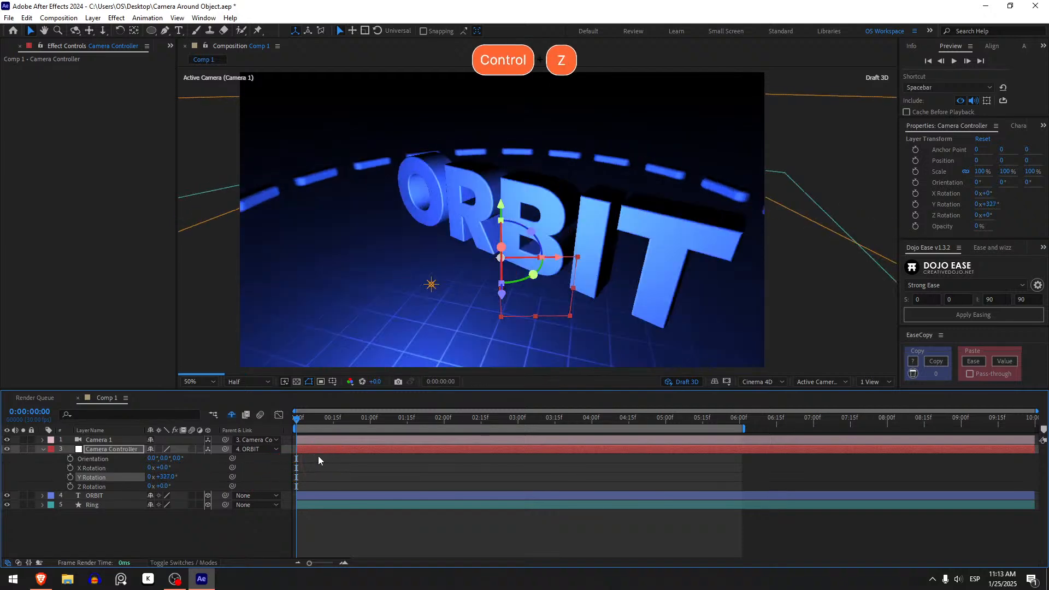
key(ctrl+z)
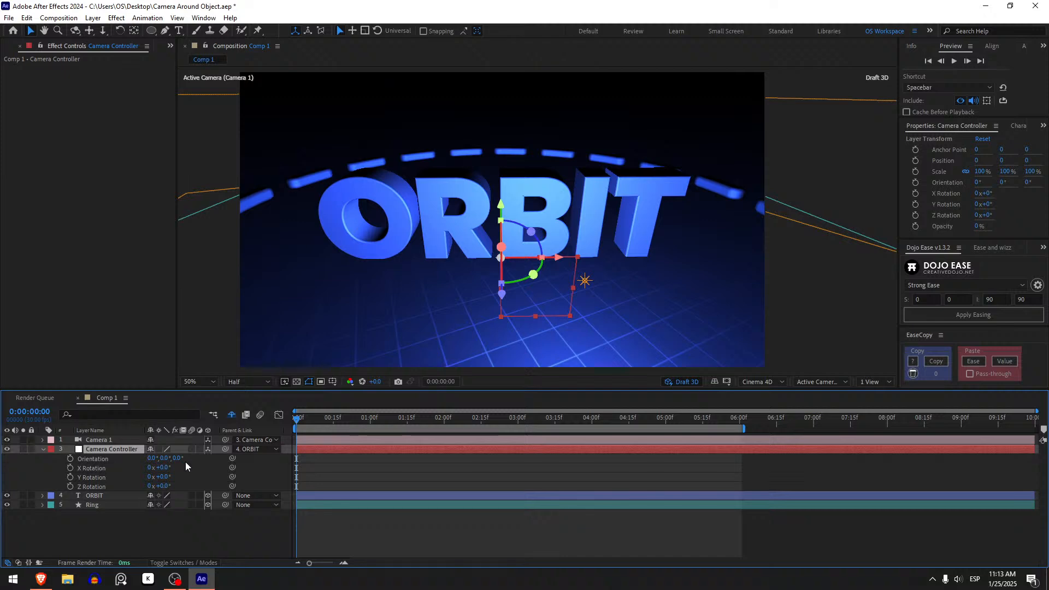
Reveal the Camera Controller's Position property, try shifting the null along X, and undo the shift
key(p)
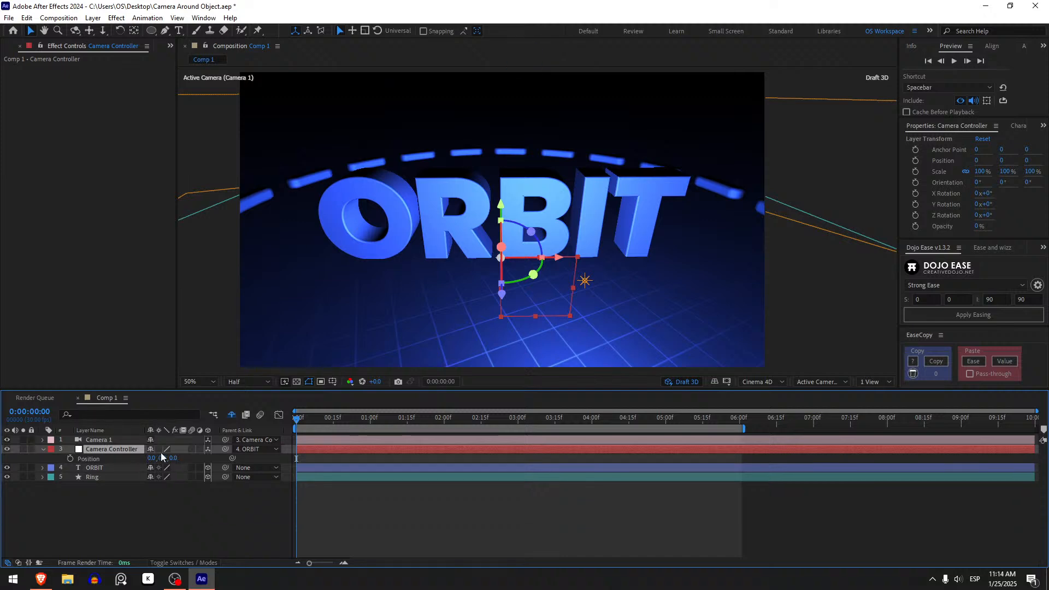
drag(152, 459, 247, 449)
key(ctrl+z)
Set Camera 1's parent to None to detach it from the Camera Controller
click(112, 440)
click(254, 440)
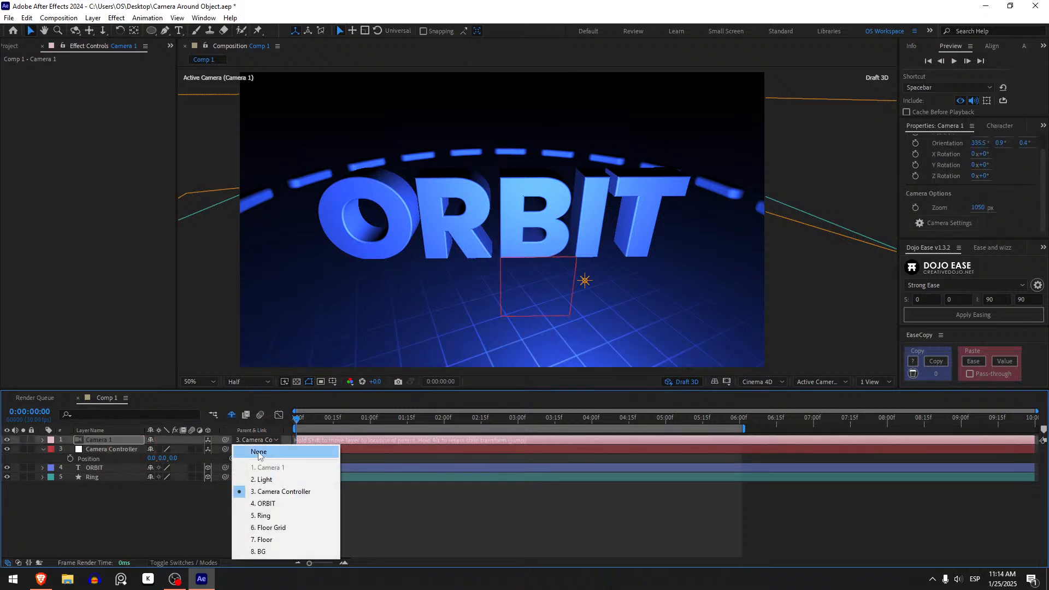
click(259, 453)
Move the Camera Controller null back along its Z axis to about 520.6 and parent Camera 1 to it
click(94, 449)
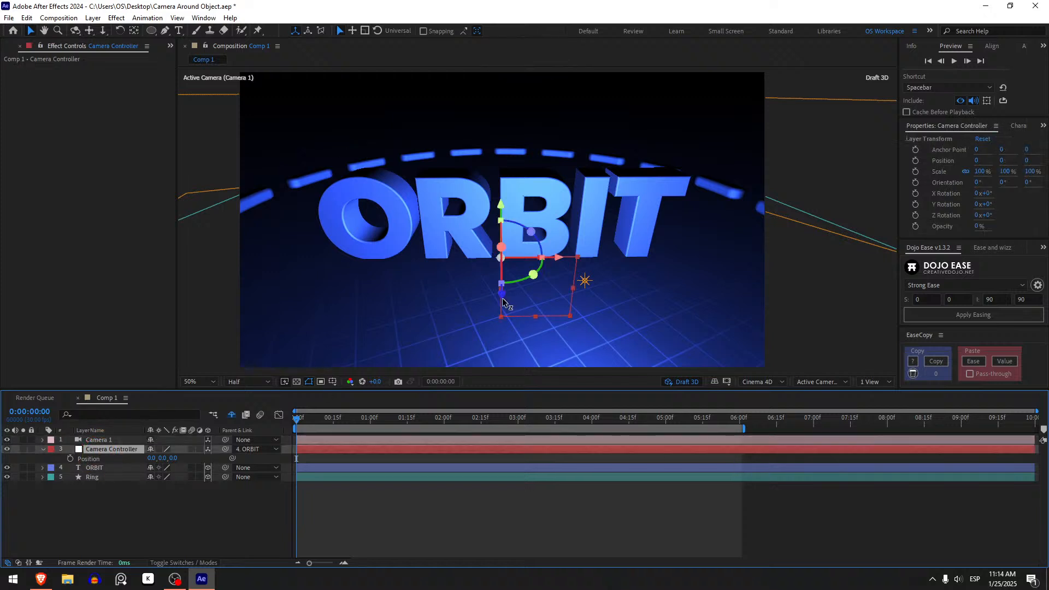
drag(499, 300, 522, 185)
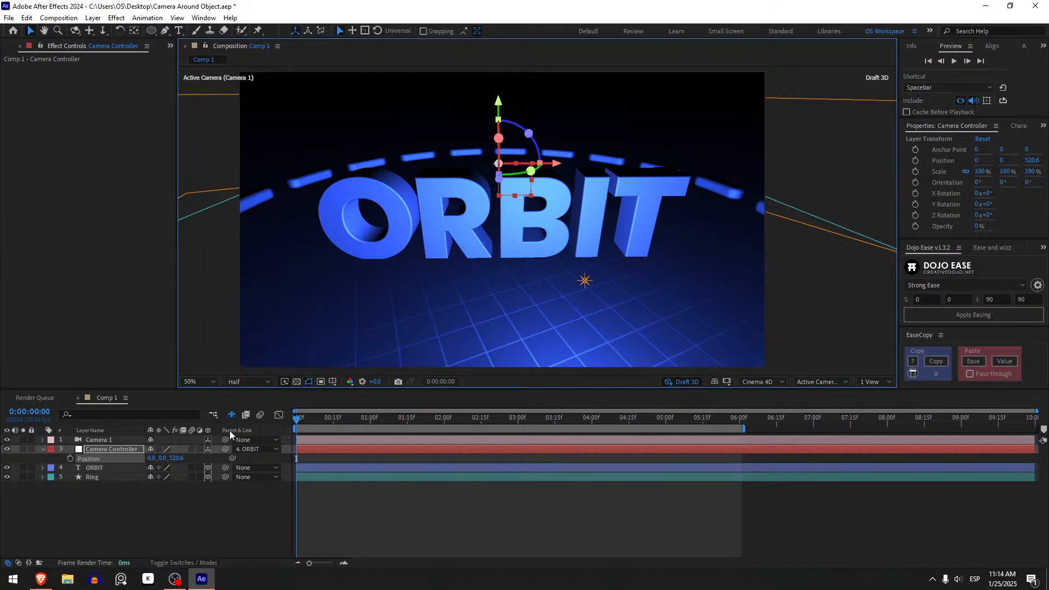
drag(225, 440, 123, 450)
Reveal the rotation properties of Camera 1 and the Camera Controller, test the null's Y Rotation, and undo it
click(123, 437)
key(r)
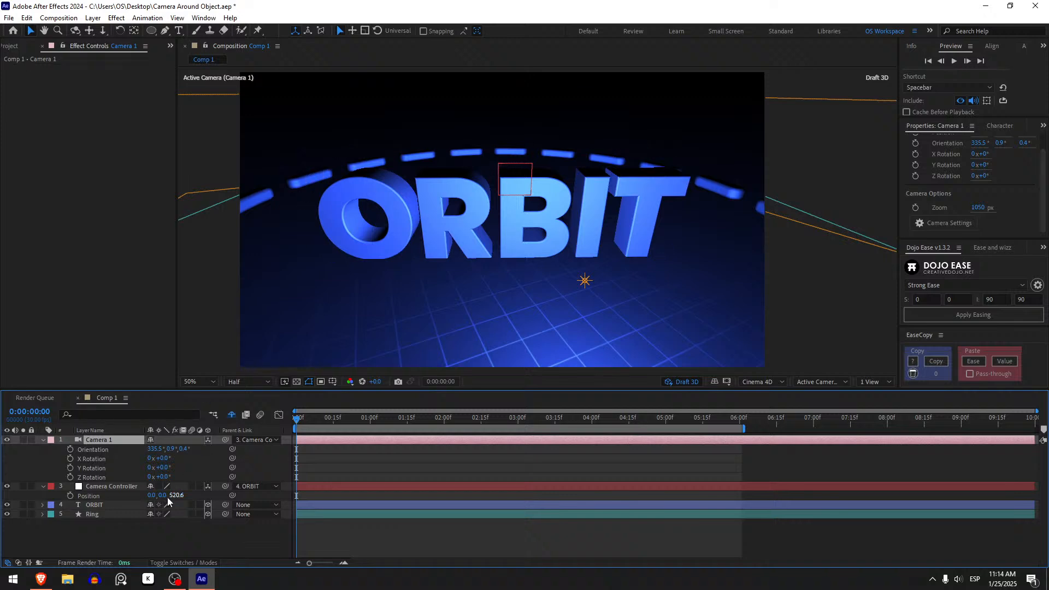
click(127, 487)
key(r)
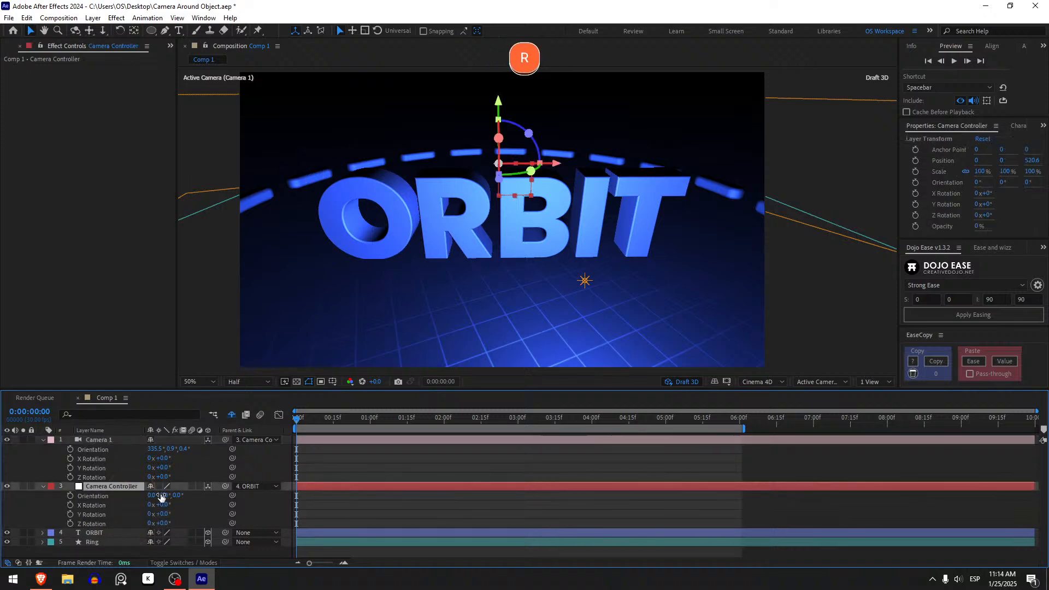
drag(162, 517, 265, 499)
key(ctrl+z)
key(ctrl+z)
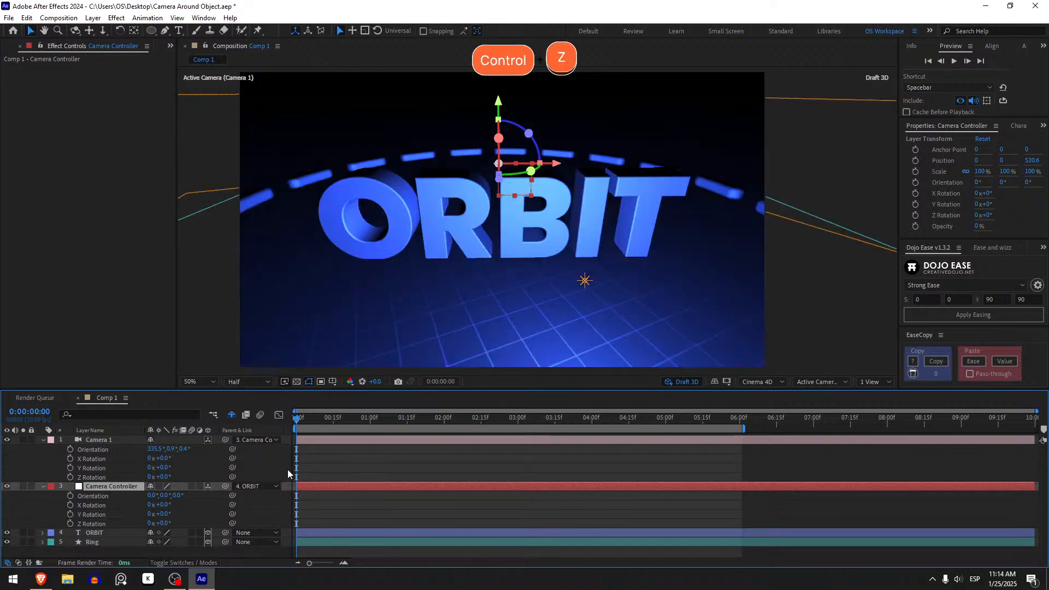
Undo the parenting of Camera 1 and the null's Z move, and collapse the revealed layer properties
key(ctrl+z)
key(ctrl+z)
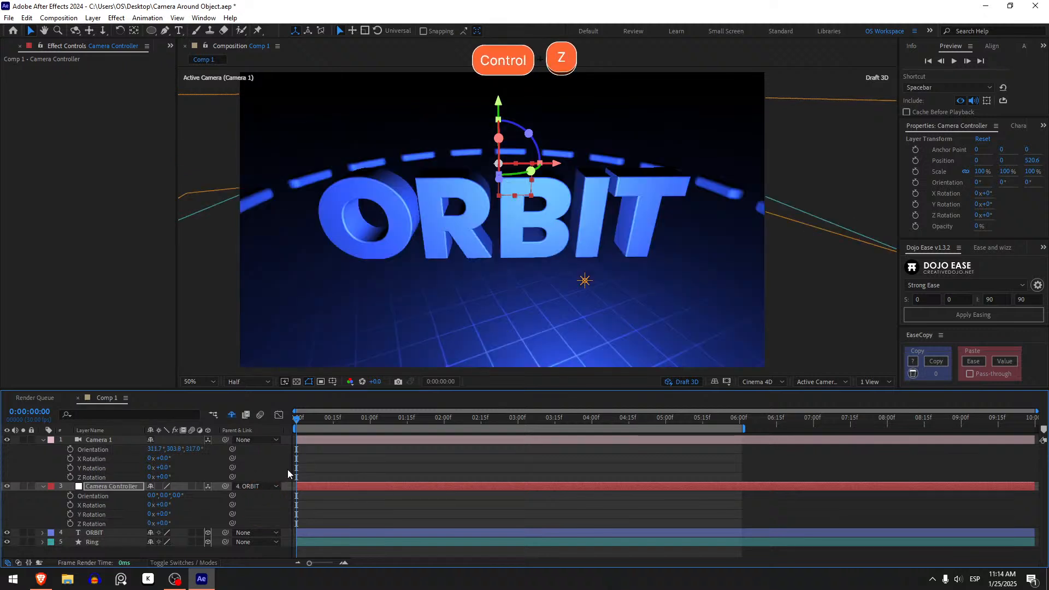
key(ctrl+z)
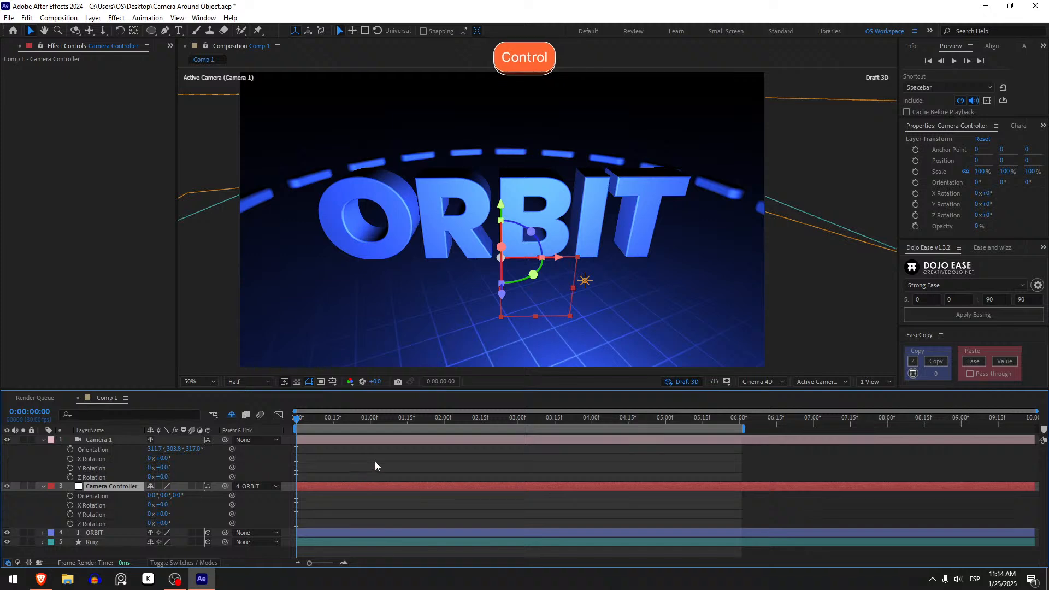
click(375, 462)
key(u)
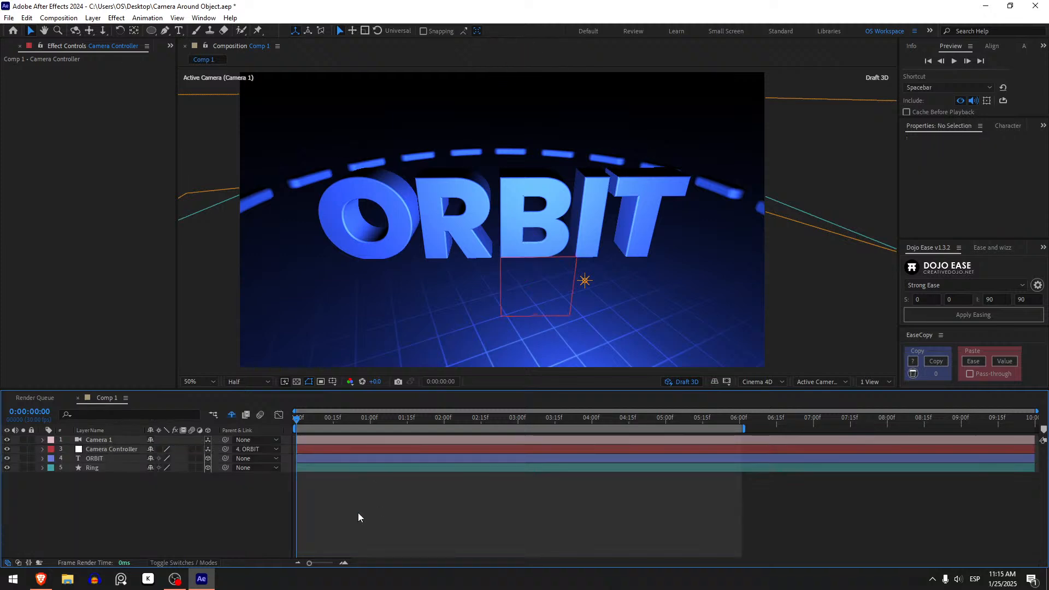